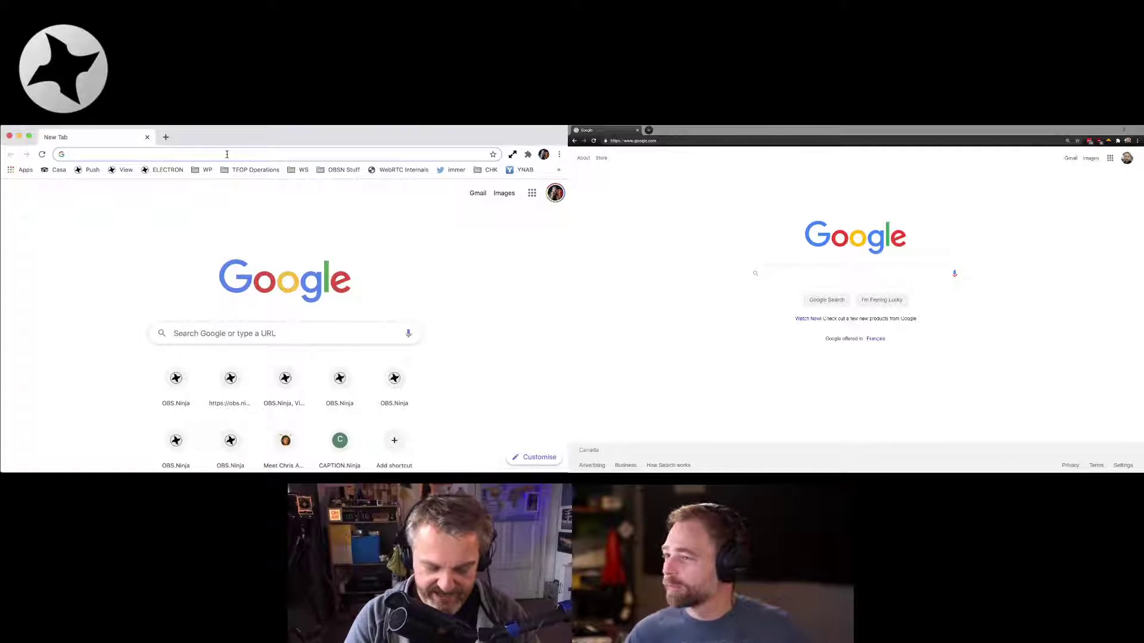
Enter an obs.ninja push-ID address in the left browser and the mirrored push/view address in the right
type("obs.ninja/?")
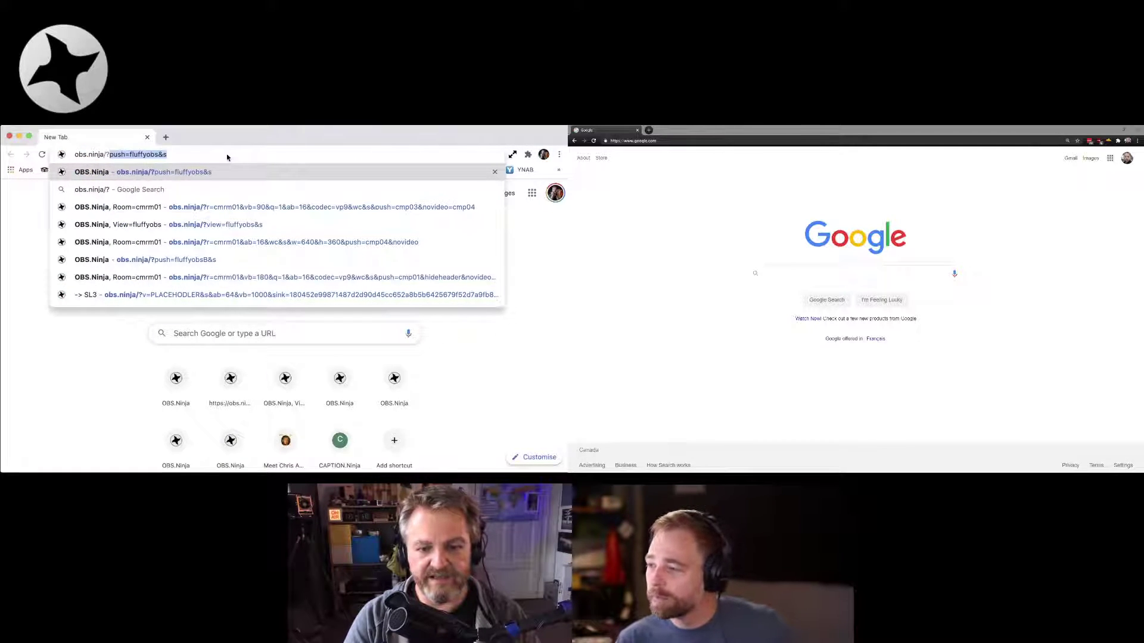
type("push=my")
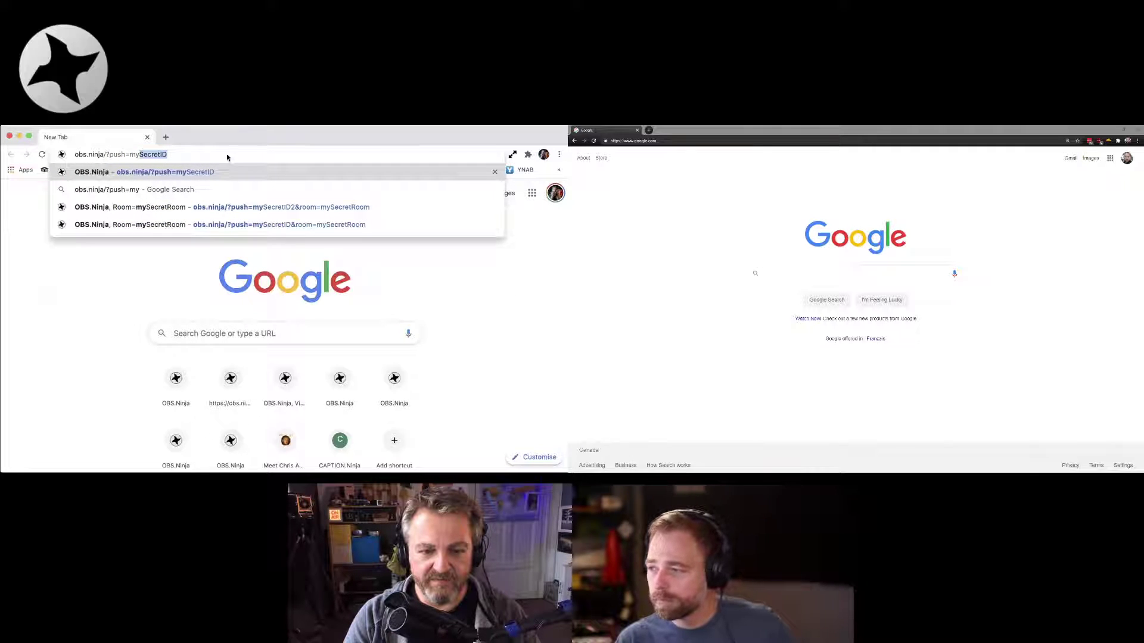
type("secretid")
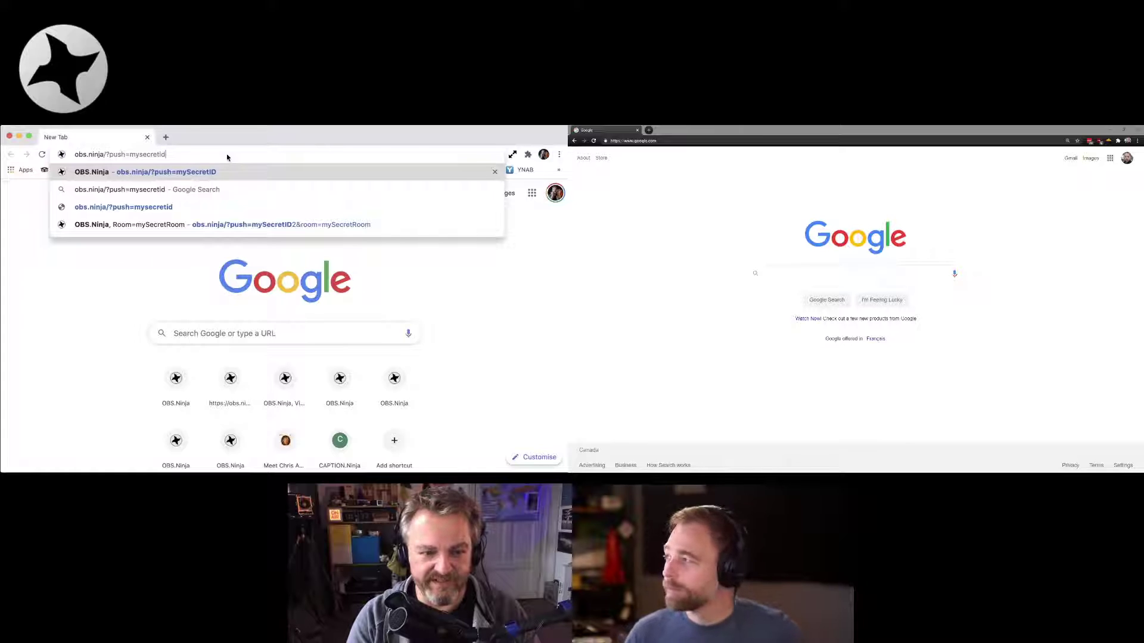
left_click(687, 141)
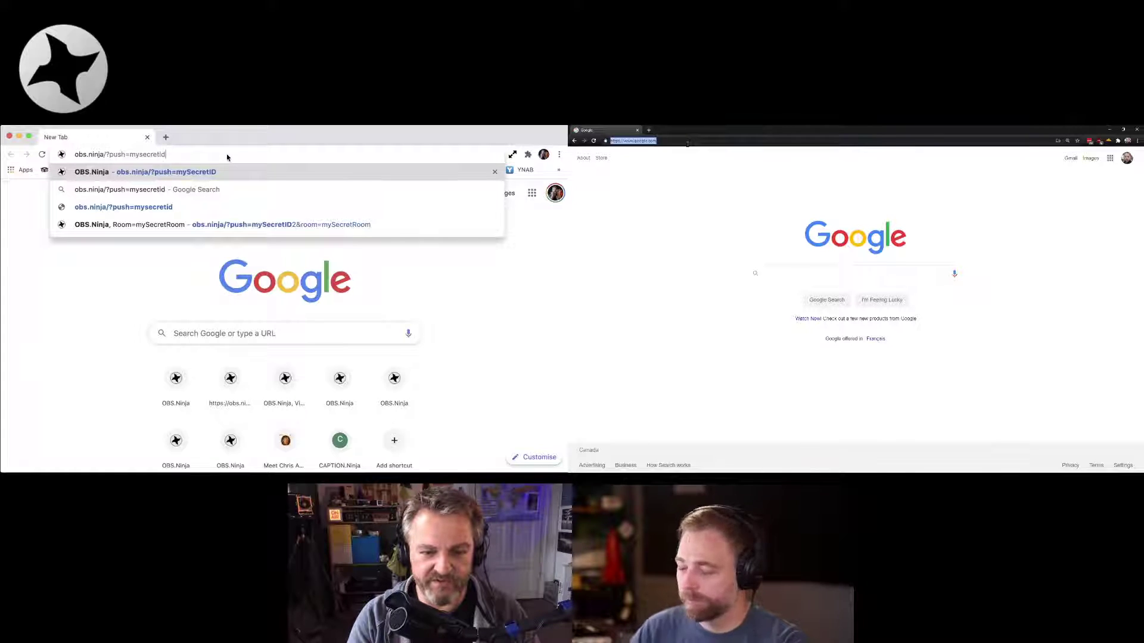
type("obs.ninja/?")
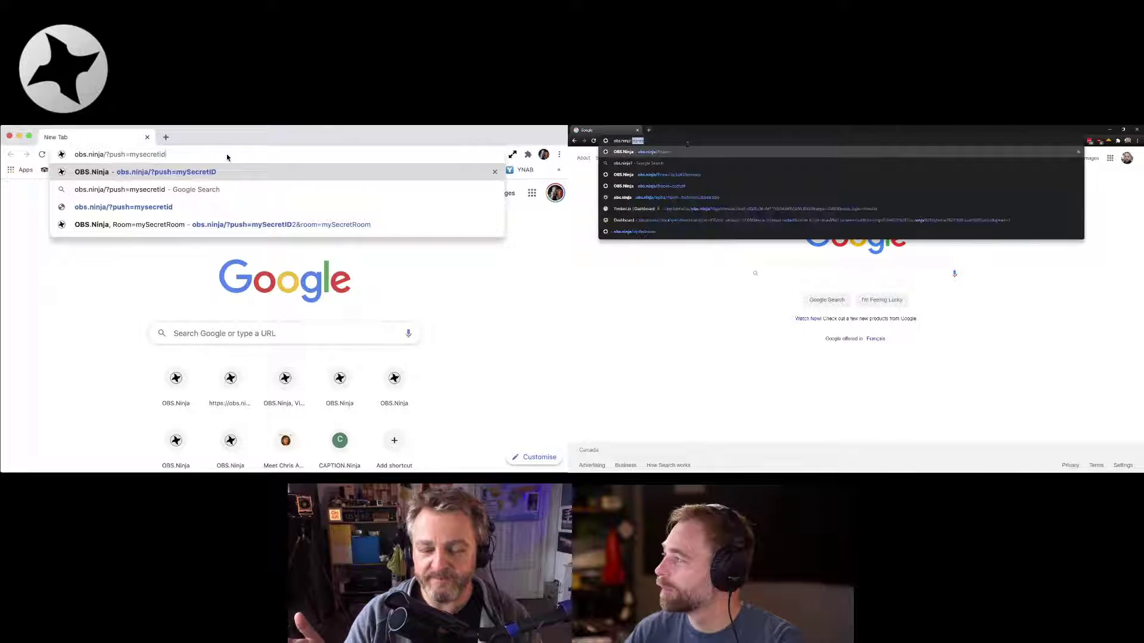
type("view=")
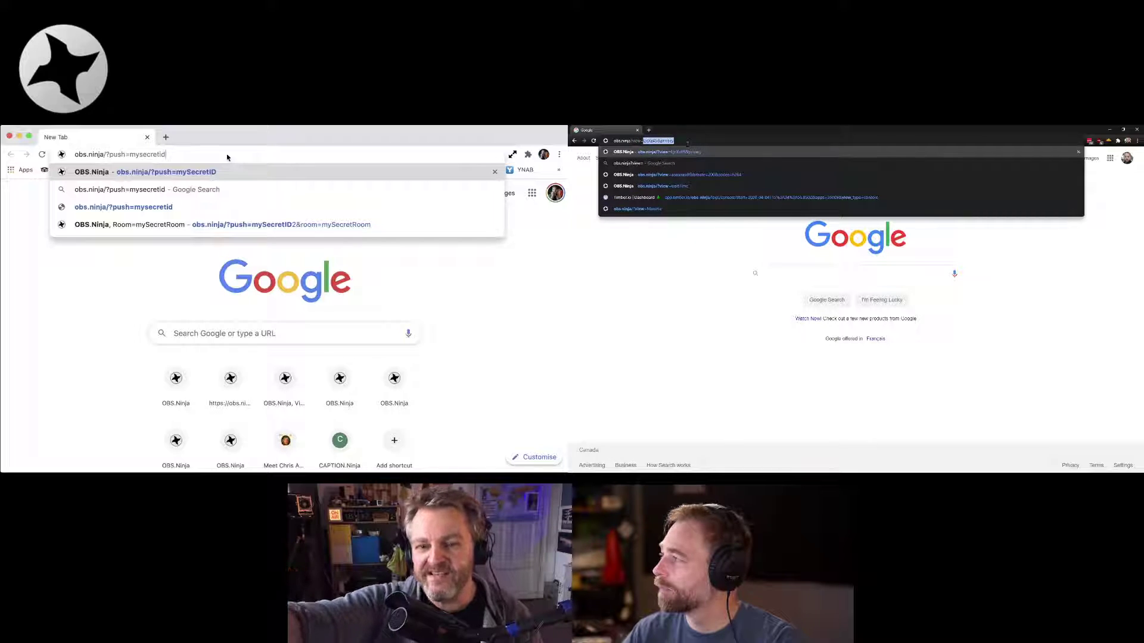
type("myS")
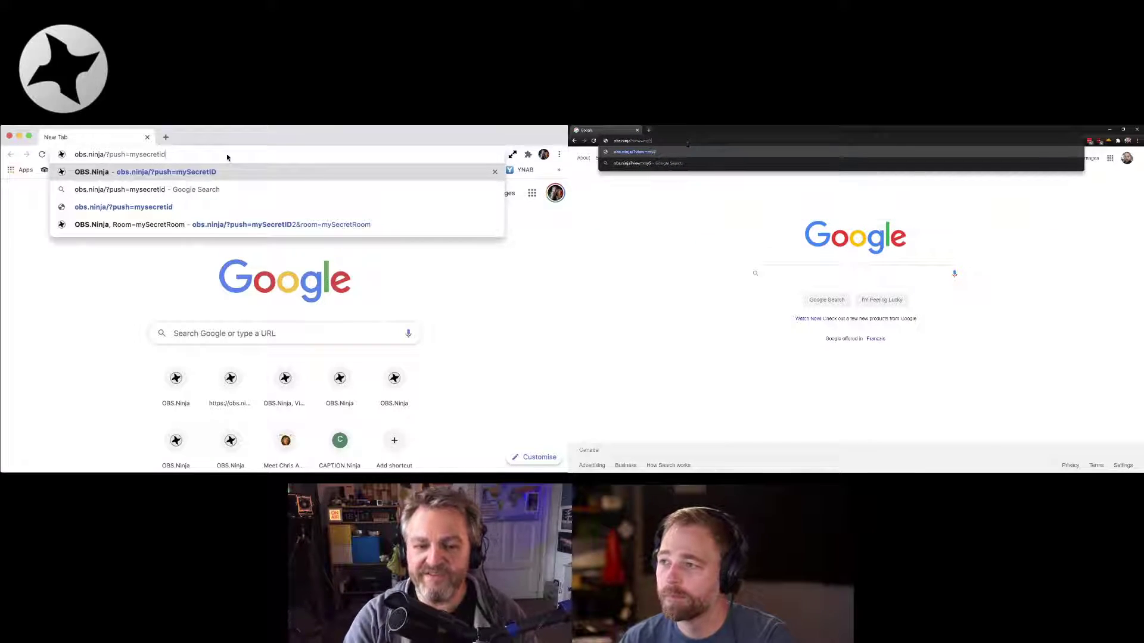
type("ecret&")
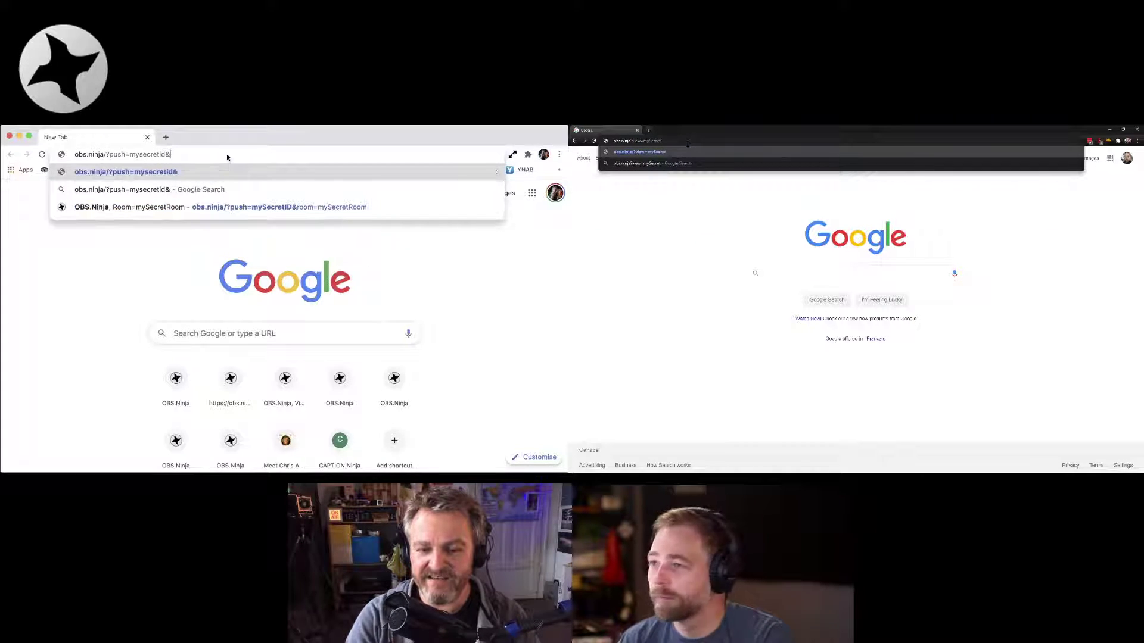
type("id")
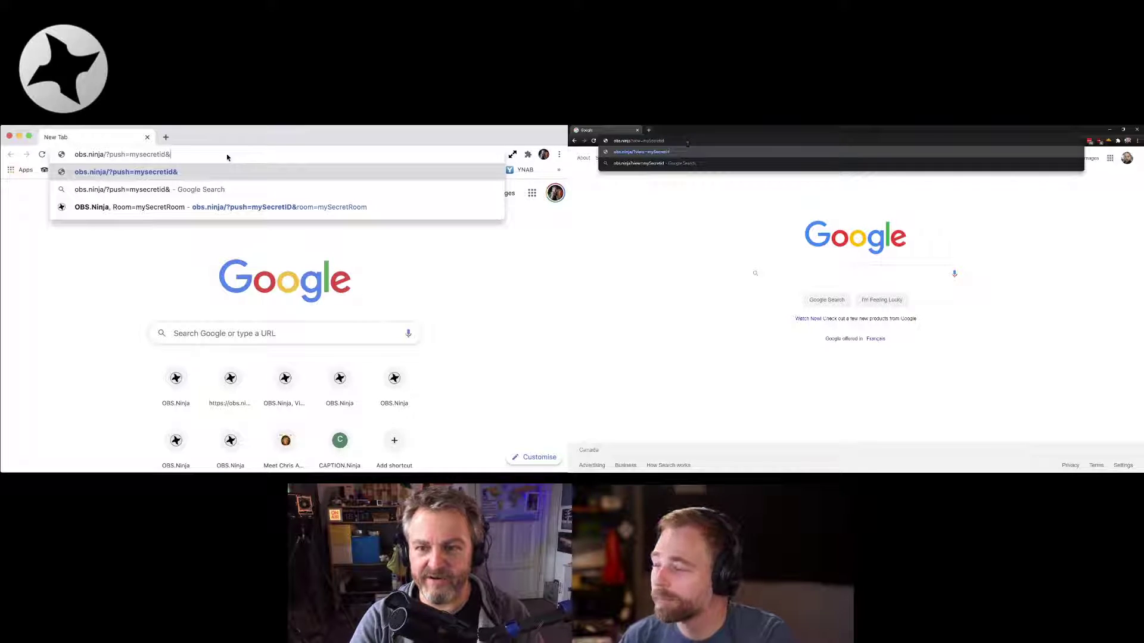
type("view=")
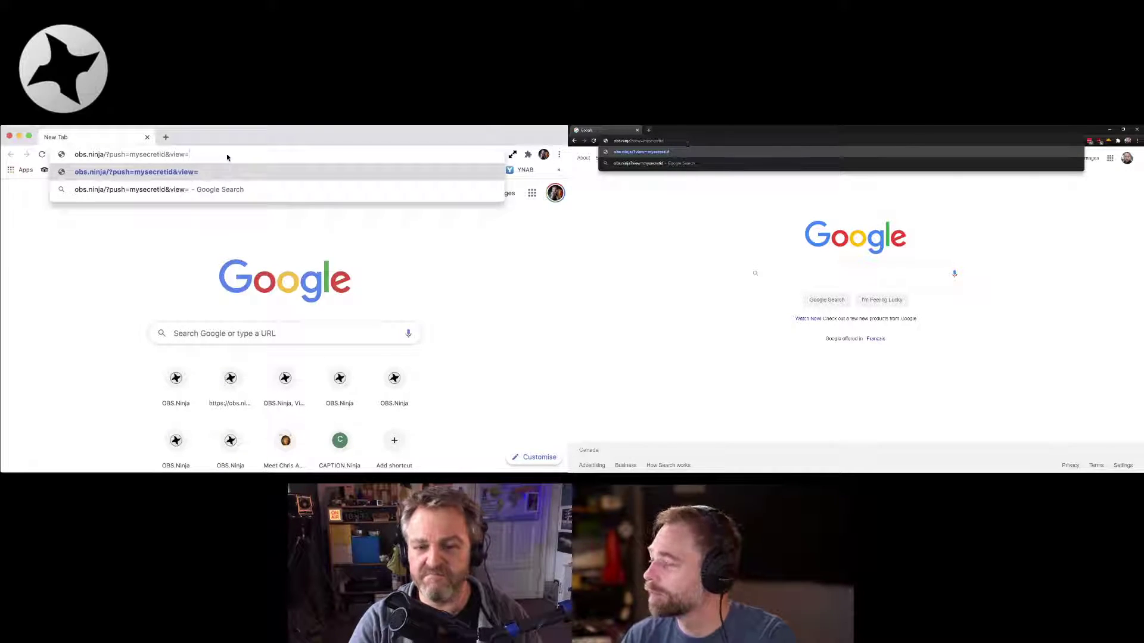
type("stevein")
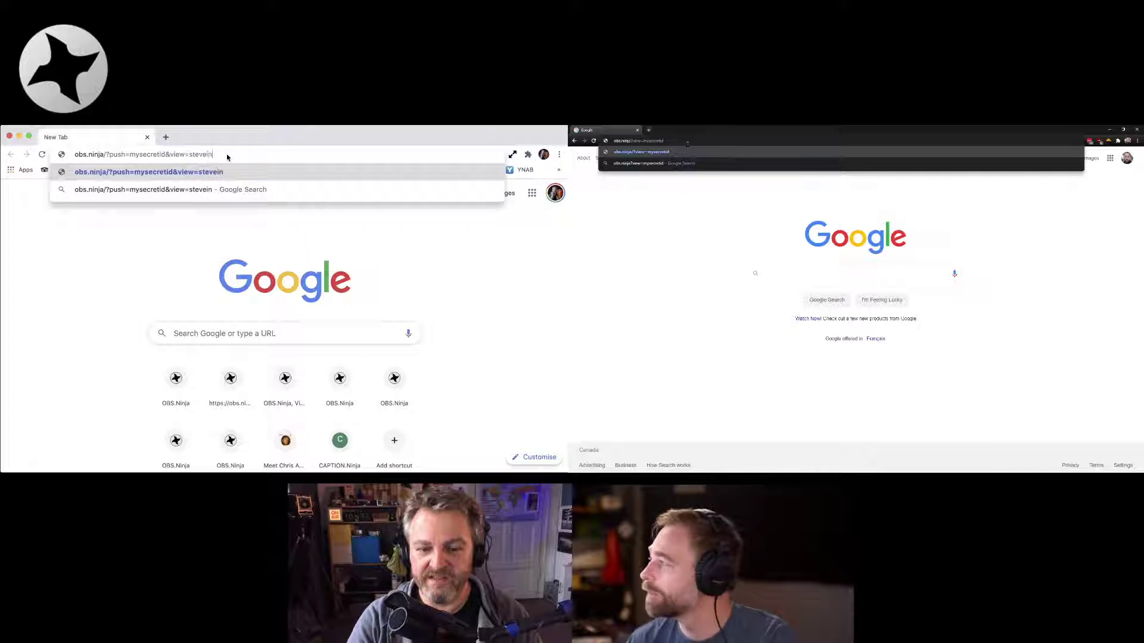
type("canada&push")
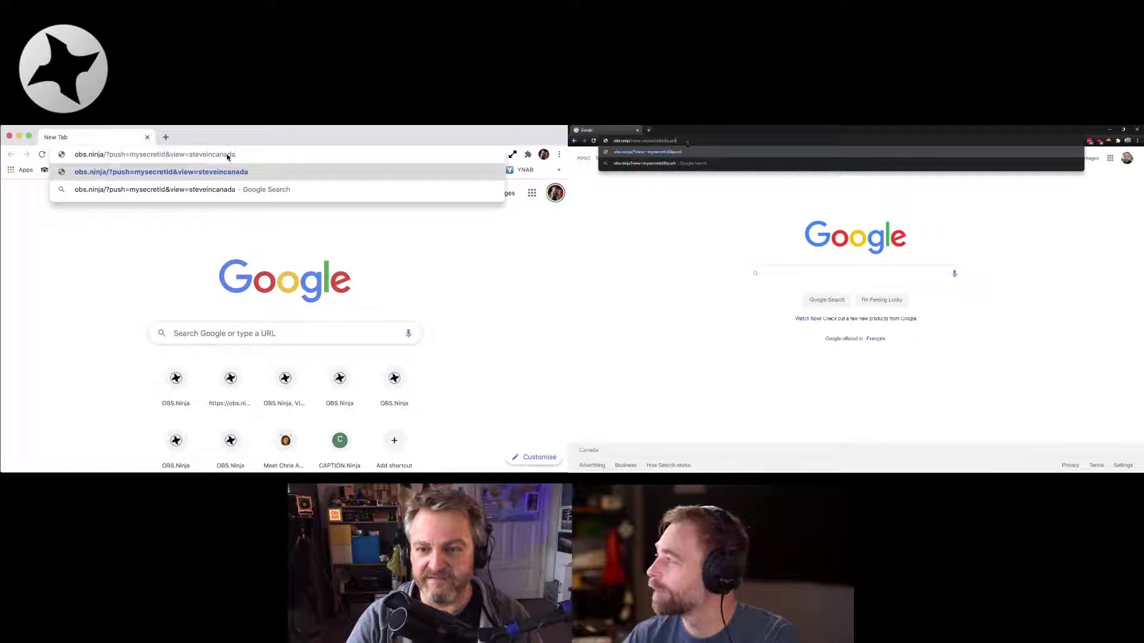
type("=steve")
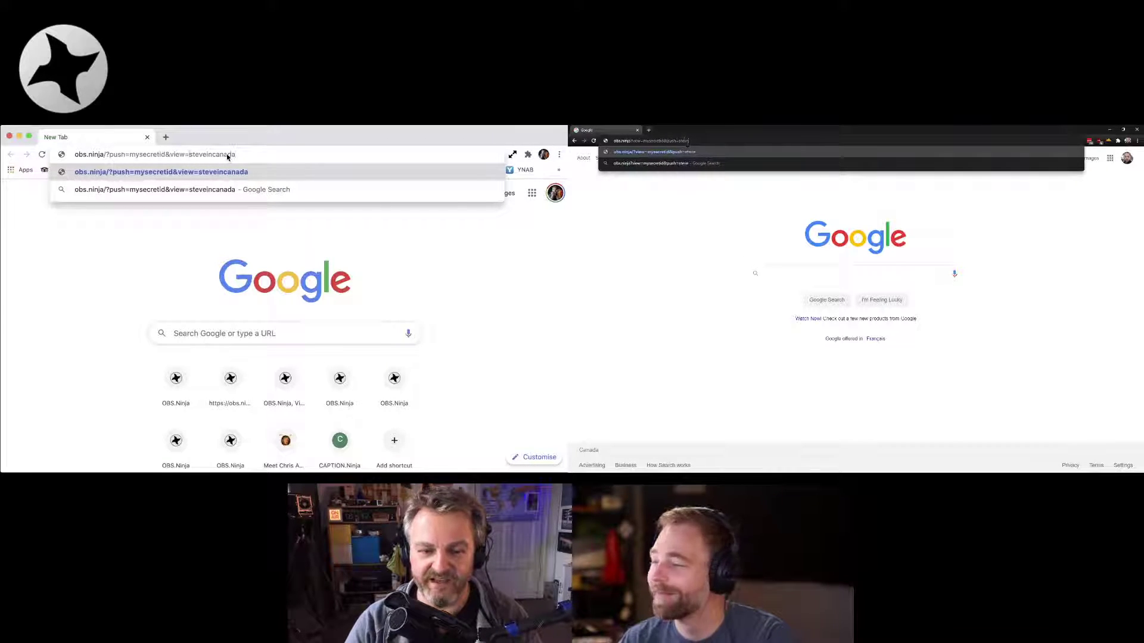
key("shift+alt+Right")
type("incanadachrisinge")
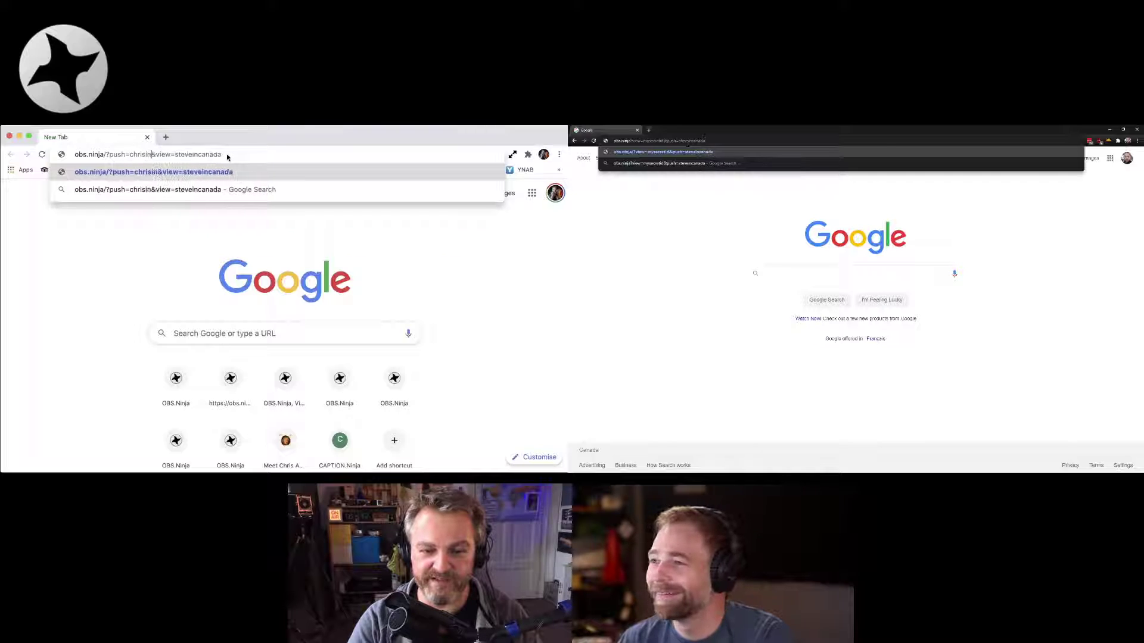
type("rmany")
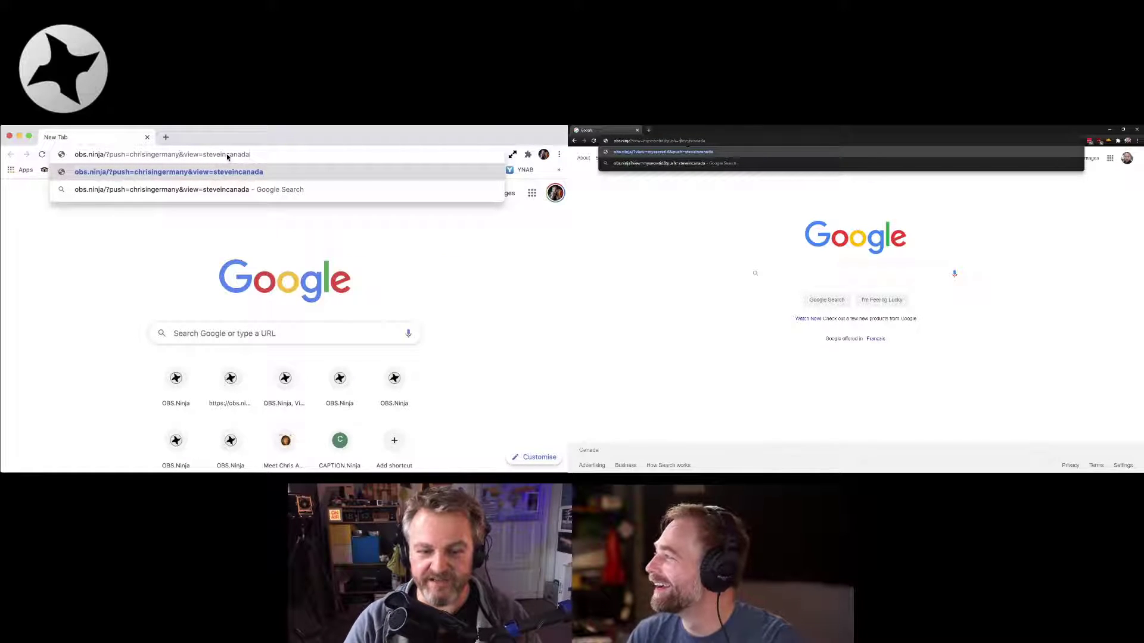
type("chrisingermany")
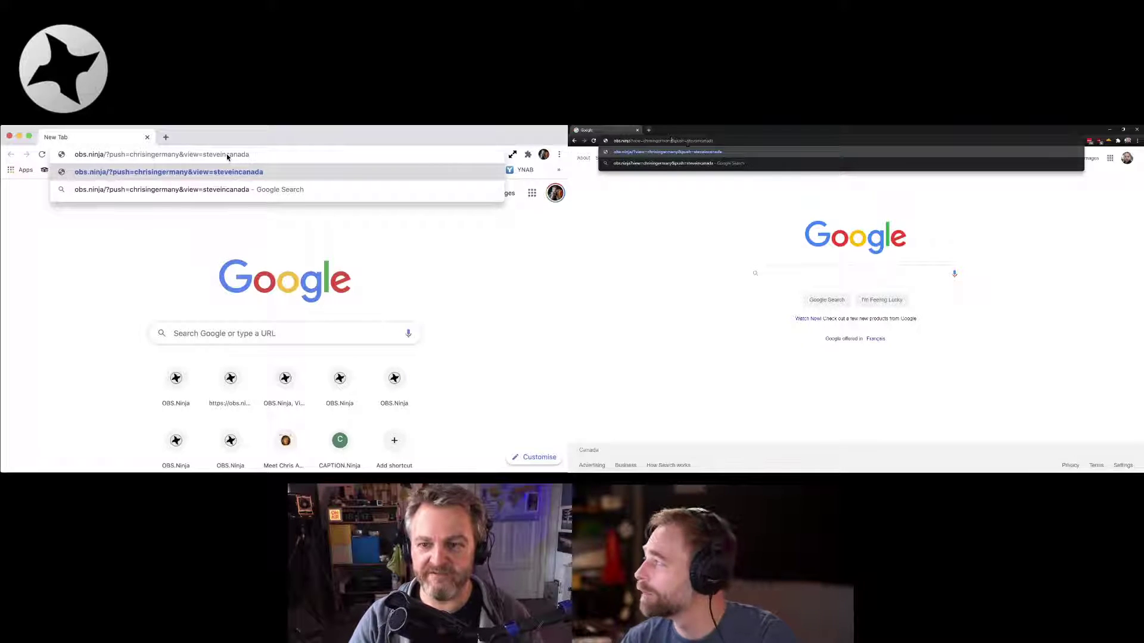
key("Return")
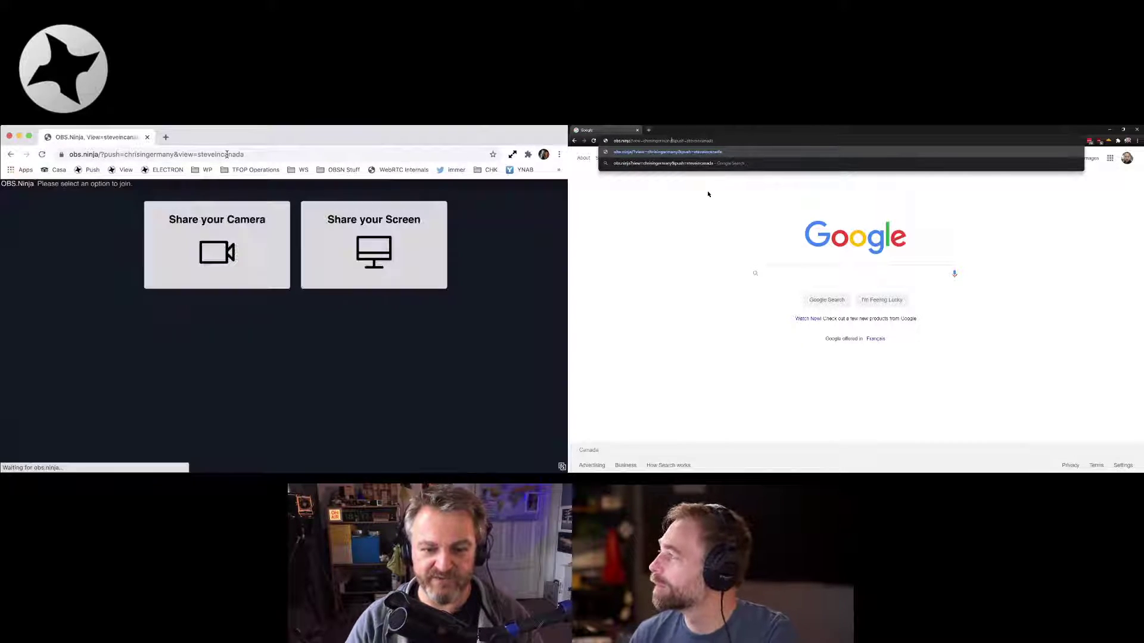
Load the right browser's link and start camera sharing in both windows, the left using FaceTime HD Camera
key("Return")
left_click(232, 245)
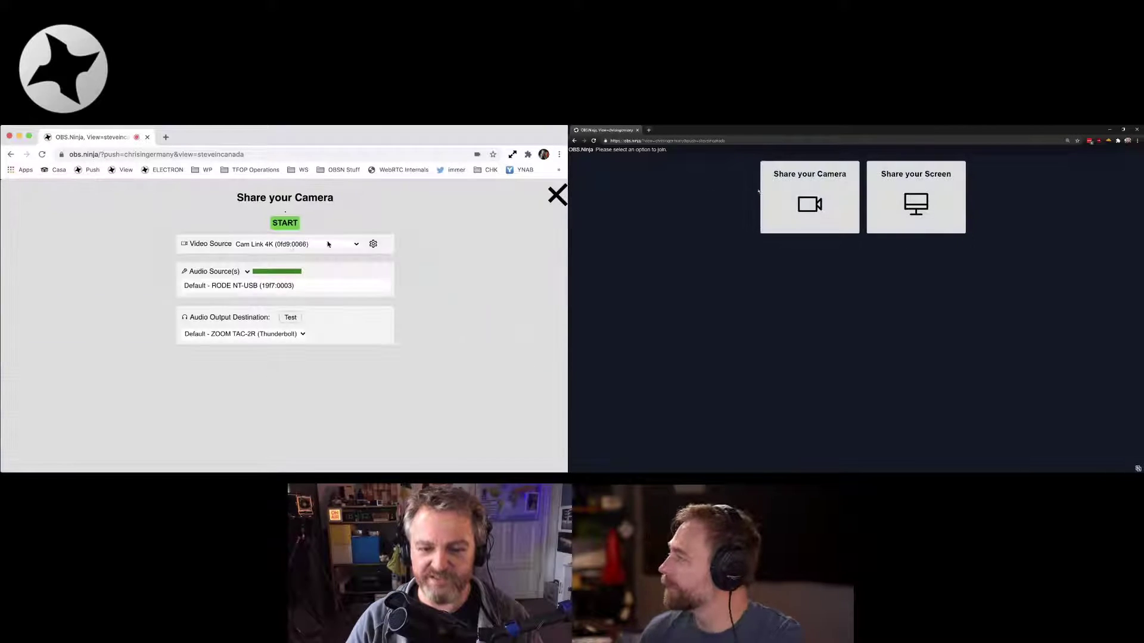
left_click(306, 245)
left_click(782, 195)
left_click(303, 253)
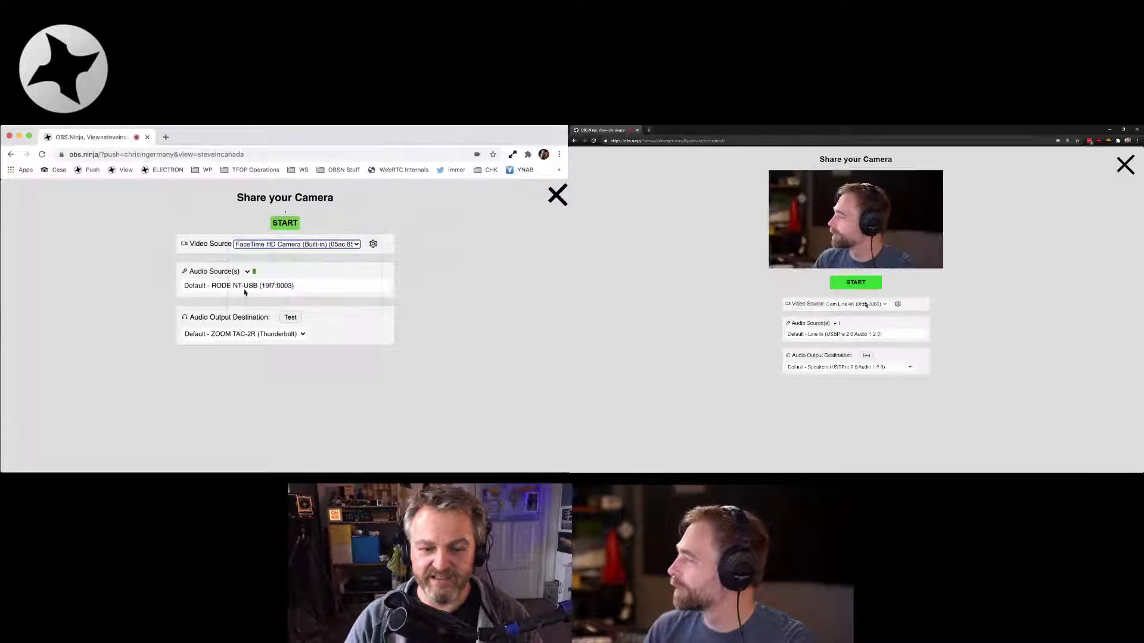
left_click(287, 309)
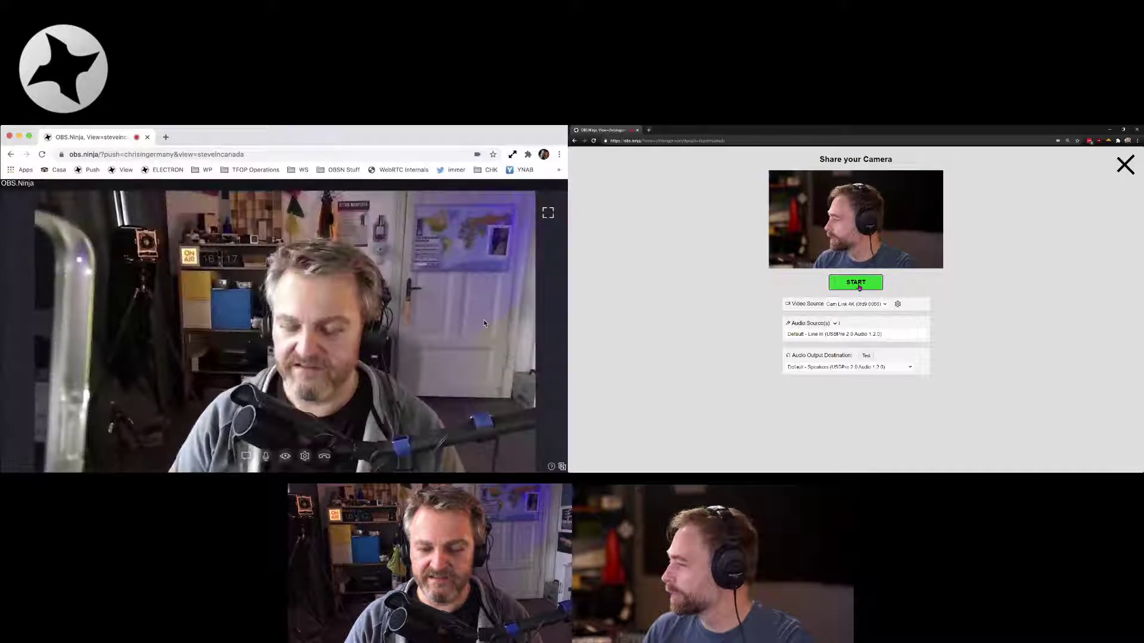
left_click(860, 288)
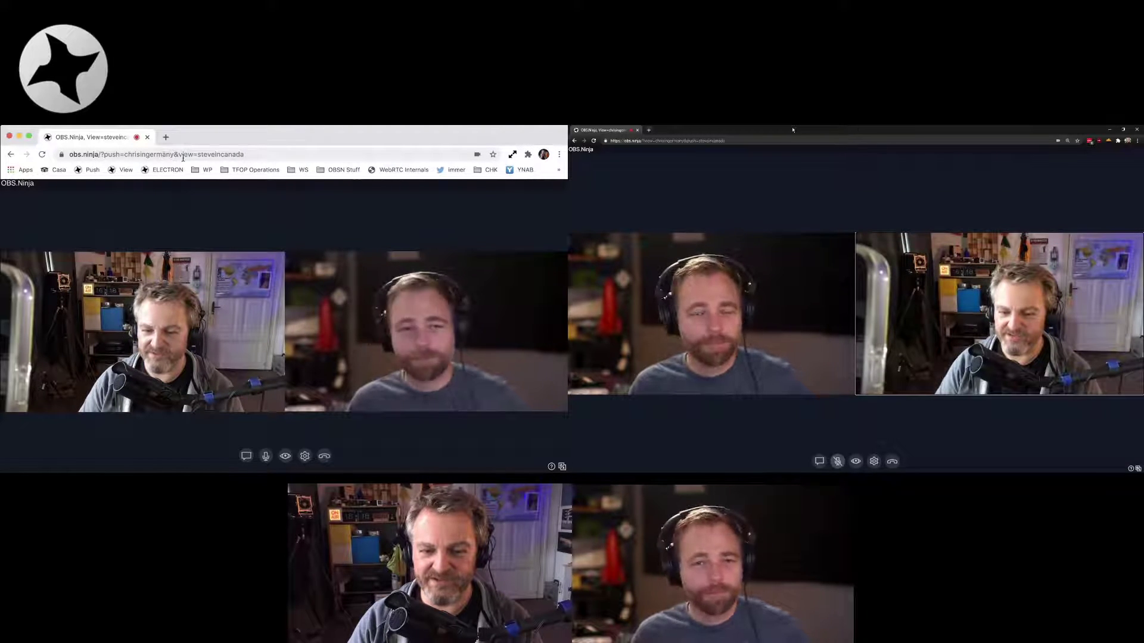
left_click(272, 154)
left_click(283, 155)
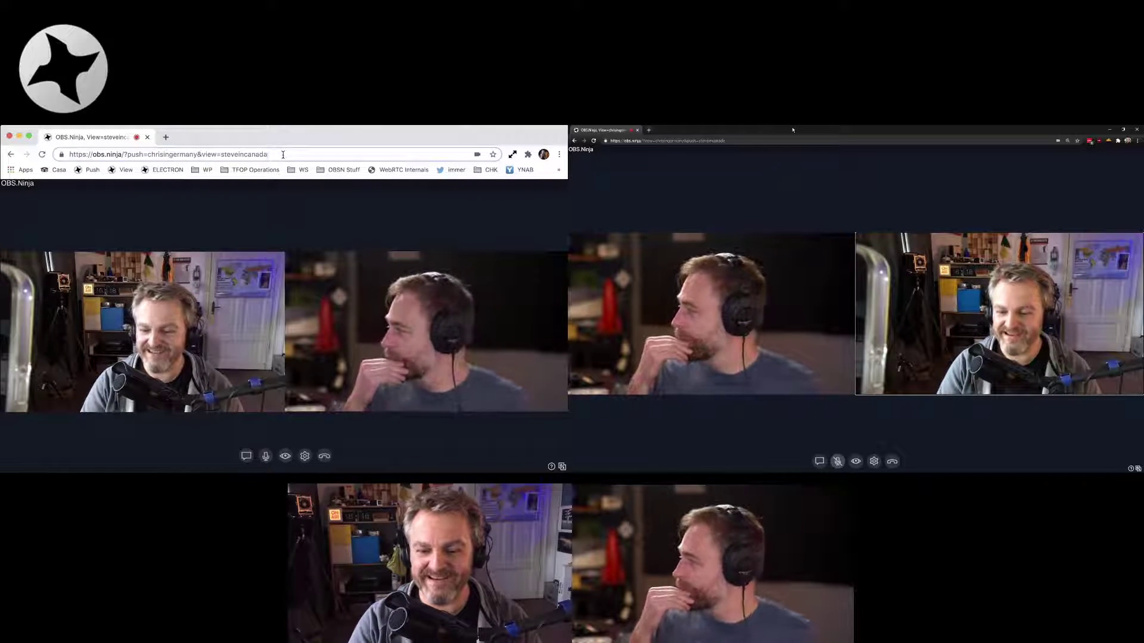
type(",jackin")
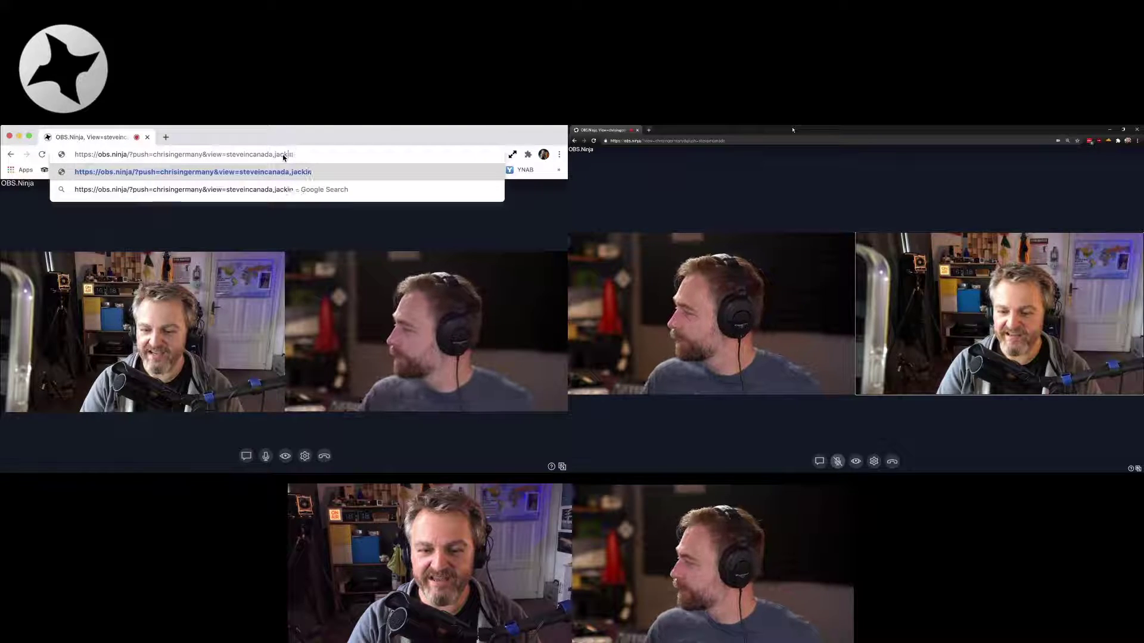
type("france")
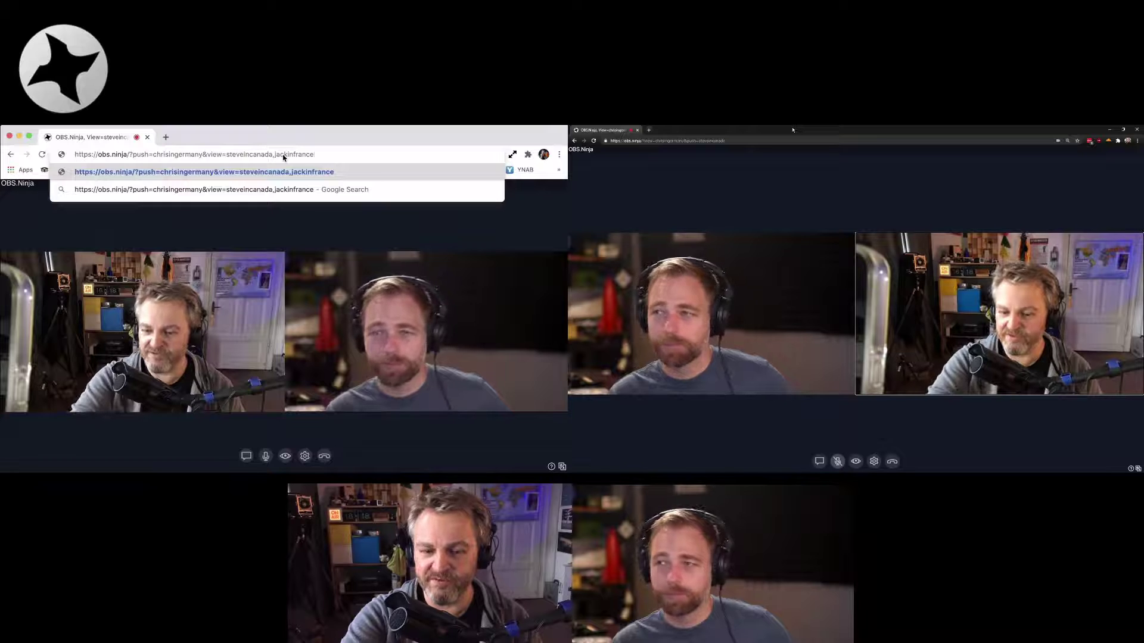
left_click(770, 142)
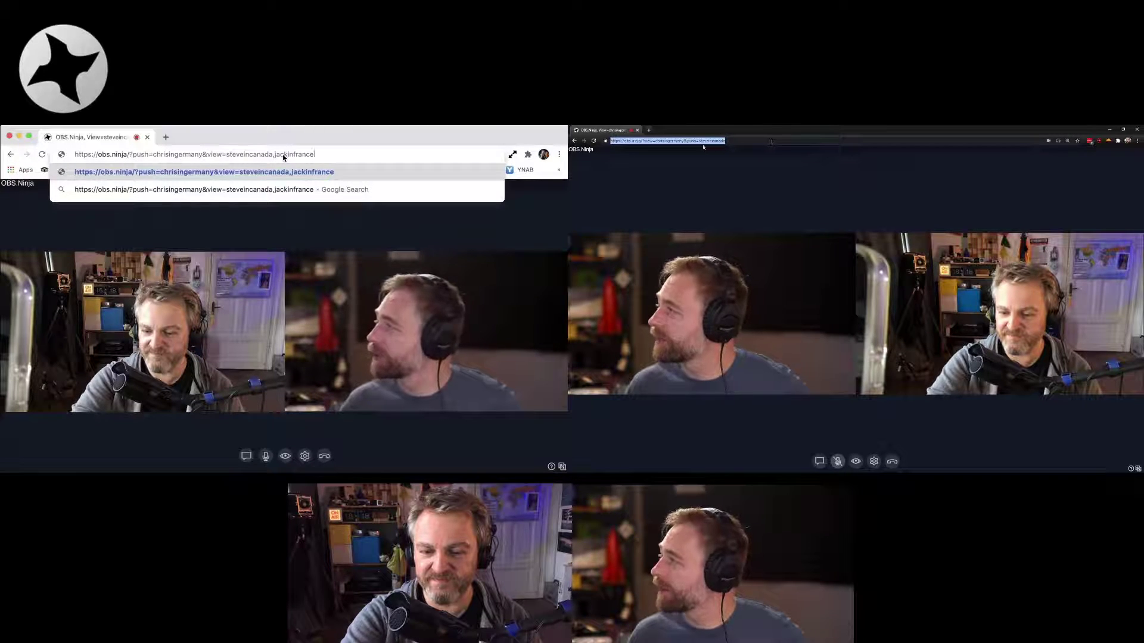
left_click(707, 149)
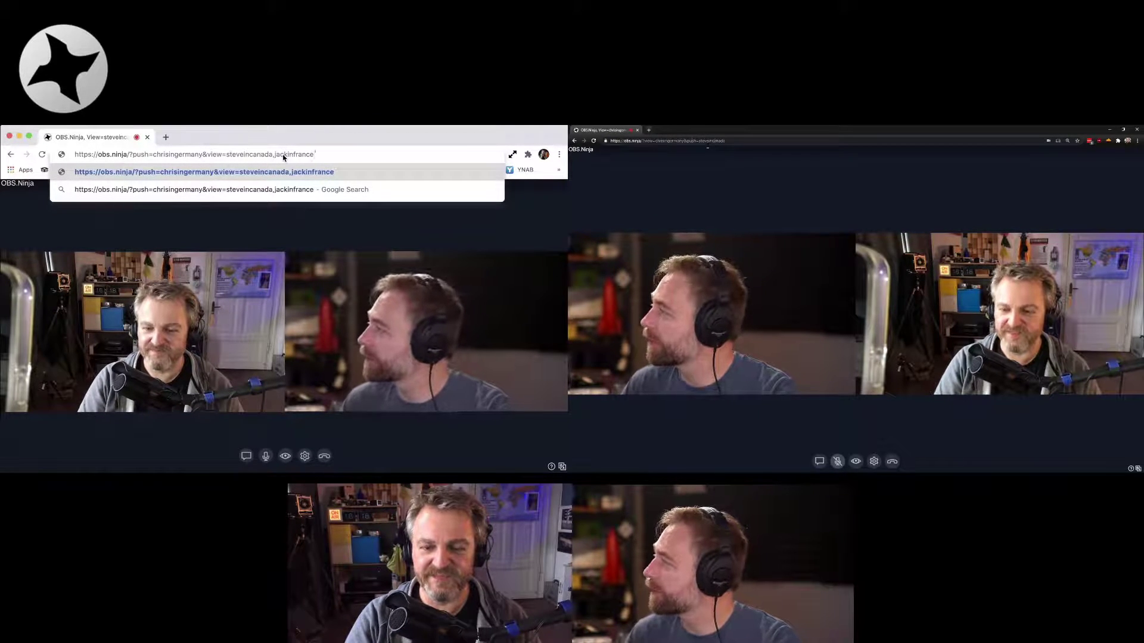
left_click(707, 143)
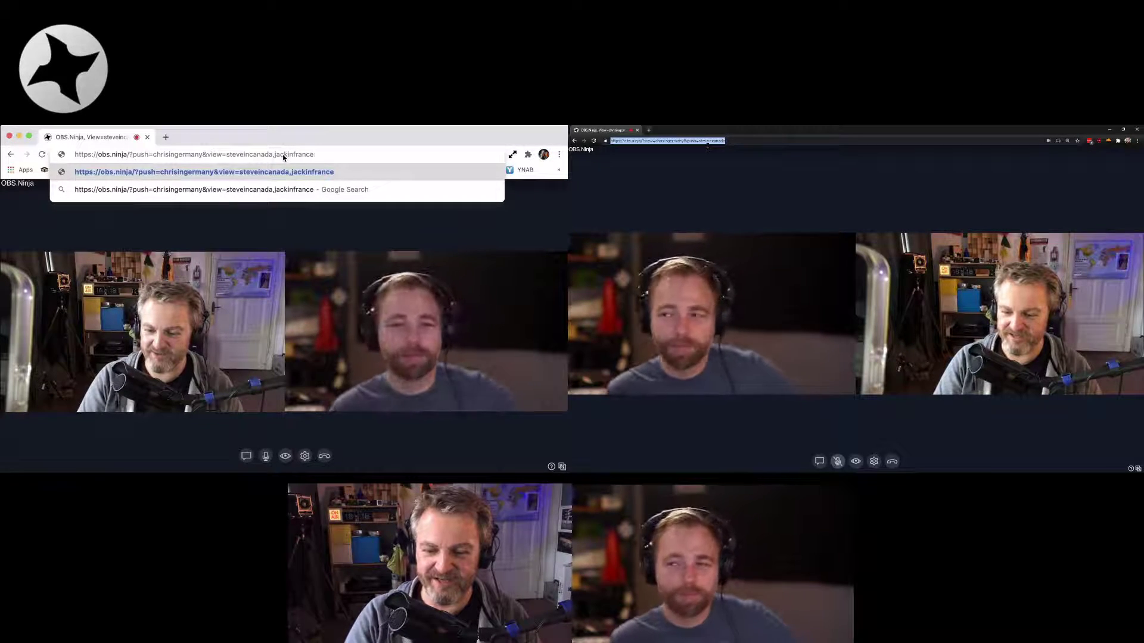
key("BackSpace")
key("BackSpace")
key("BackSpace")
key("BackSpace")
key("BackSpace")
key("BackSpace")
key("BackSpace")
key("BackSpace")
key("BackSpace")
key("BackSpace")
key("BackSpace")
key("BackSpace")
key("BackSpace")
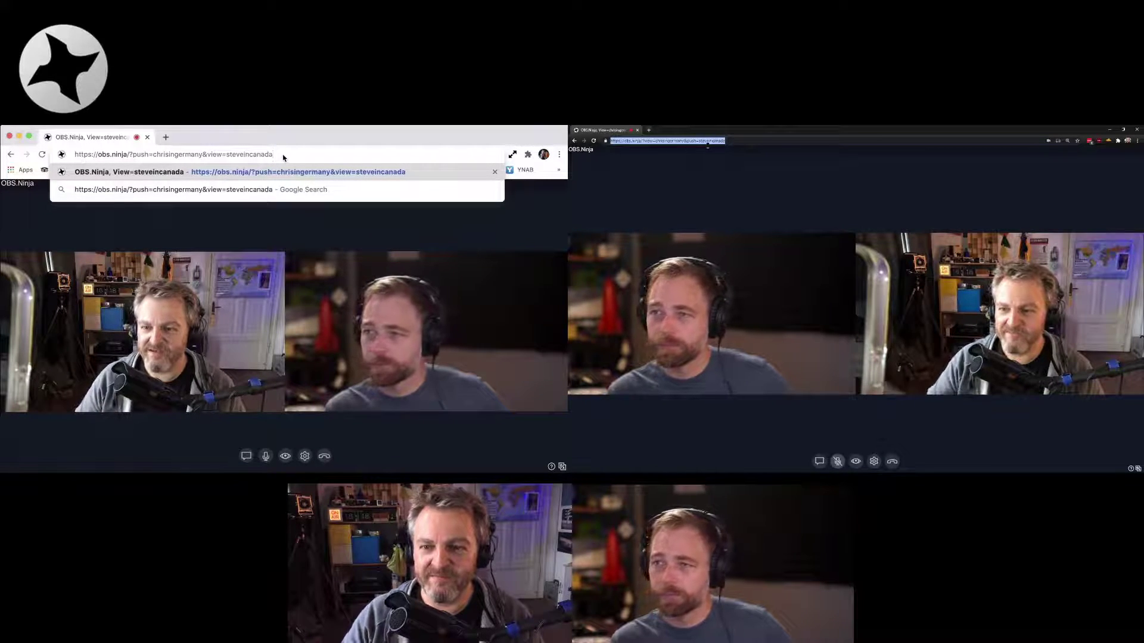
type(",")
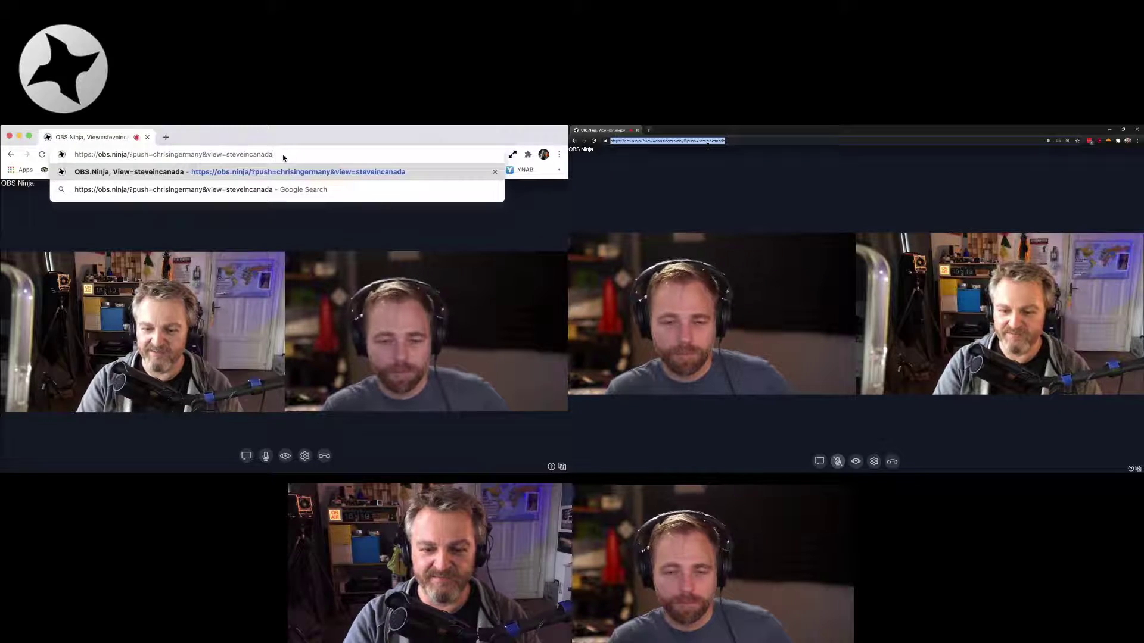
Append &videobitrate=100 to the left browser's call link and reload it
type("&")
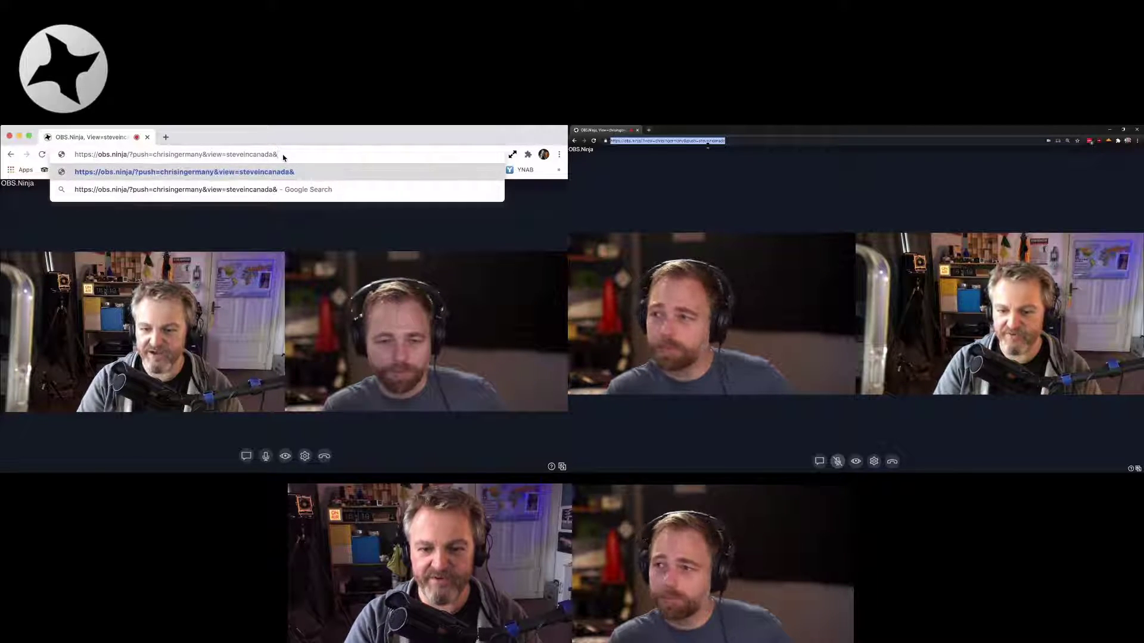
type("videobitrat")
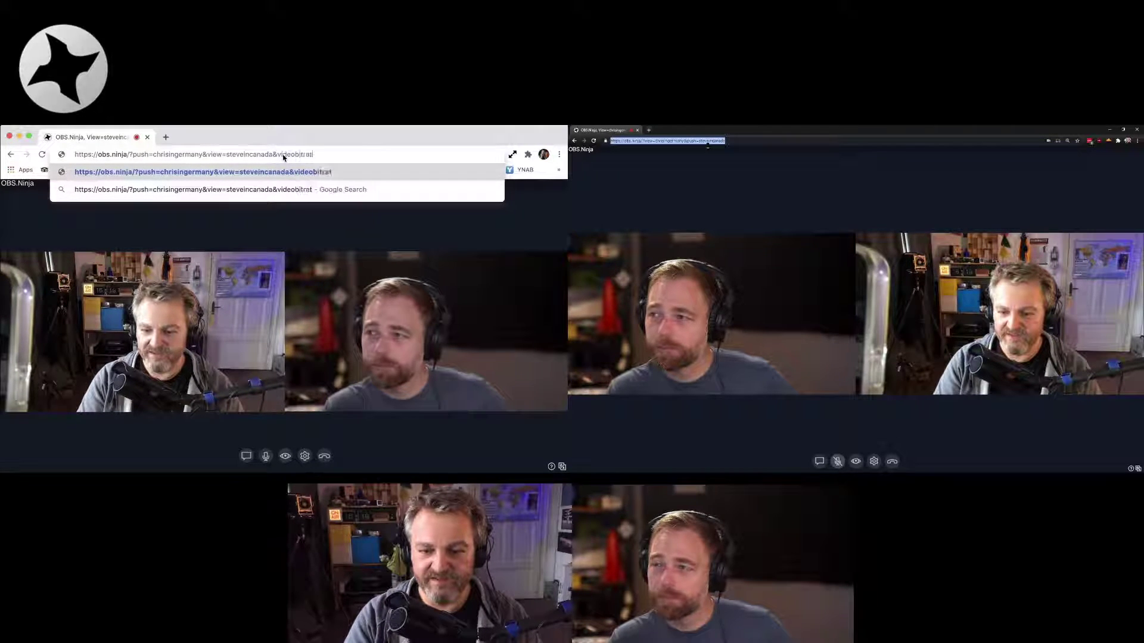
type("e=")
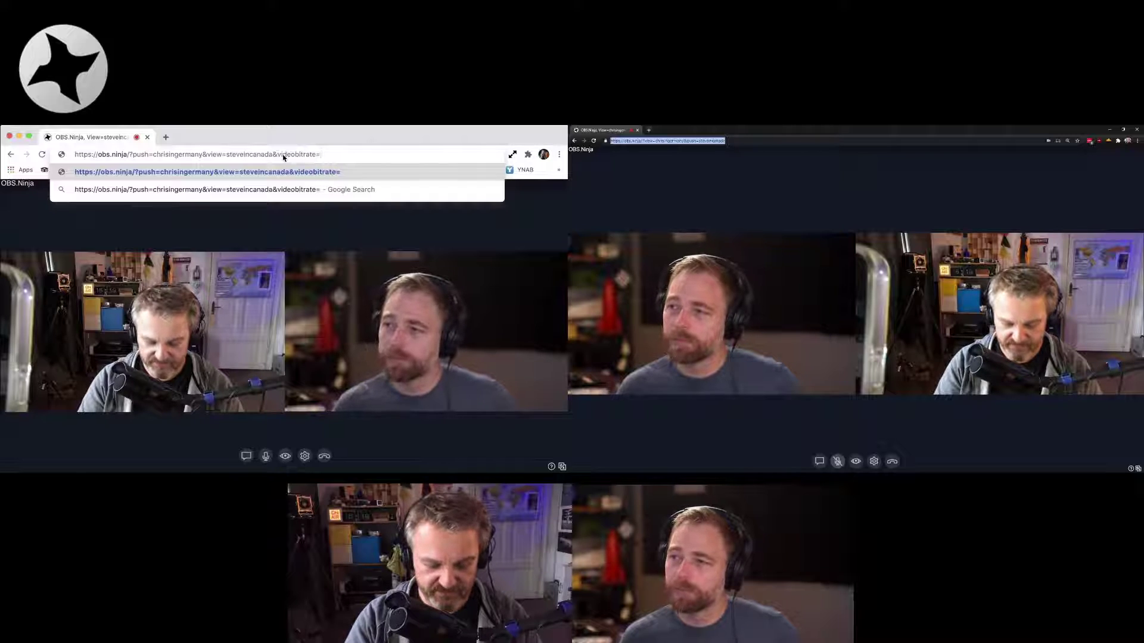
type("100")
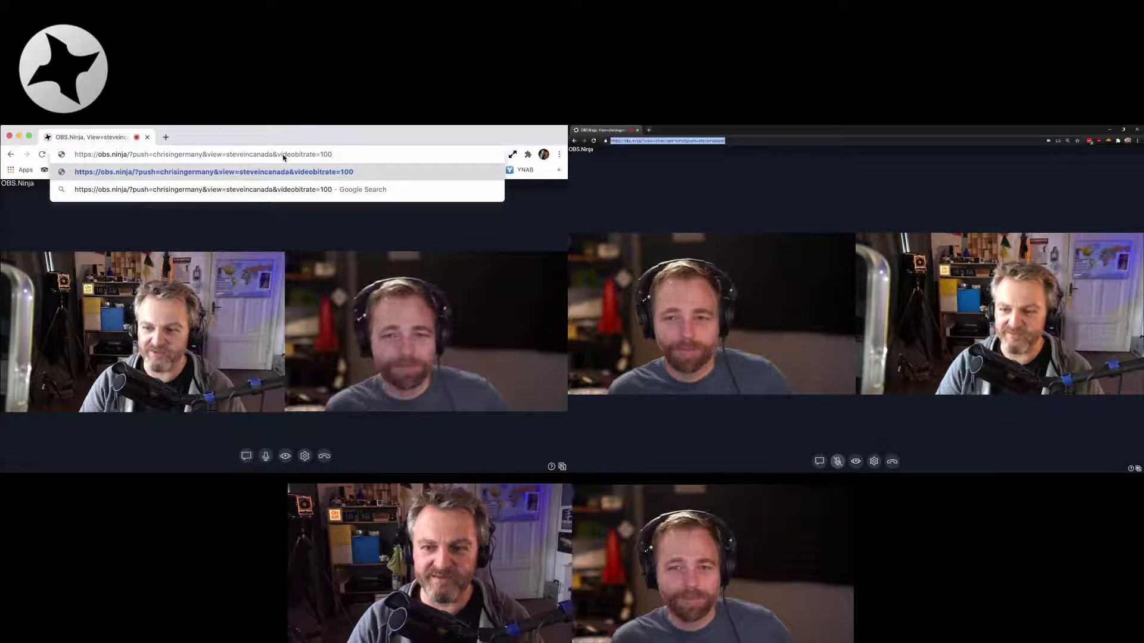
key("Return")
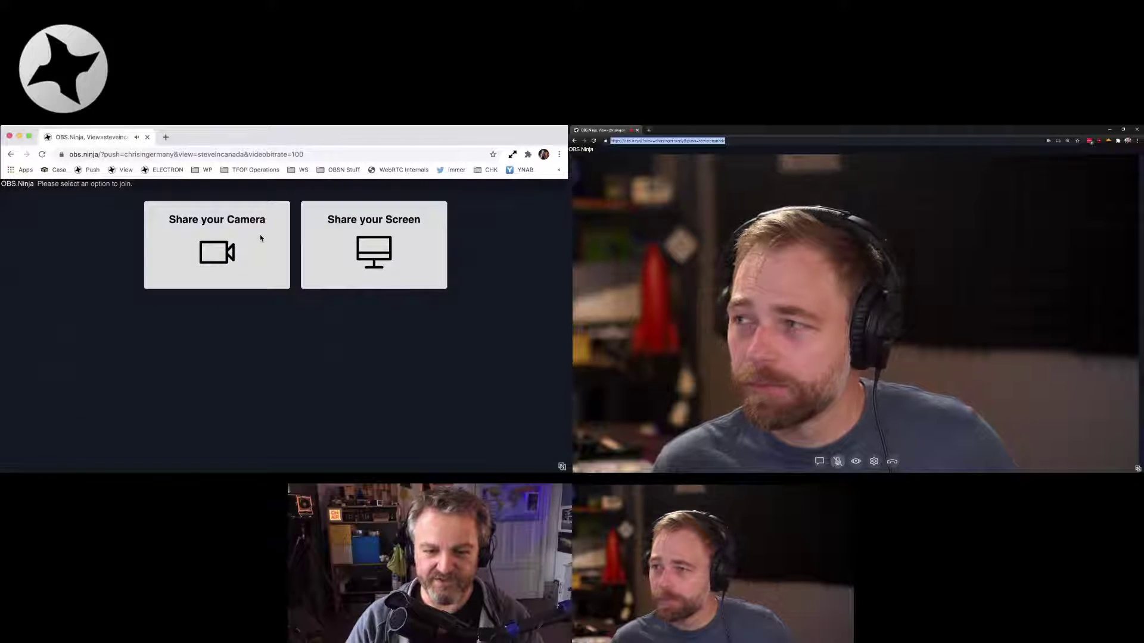
Share the FaceTime HD Camera from the left browser and start sending it into the call
left_click(215, 222)
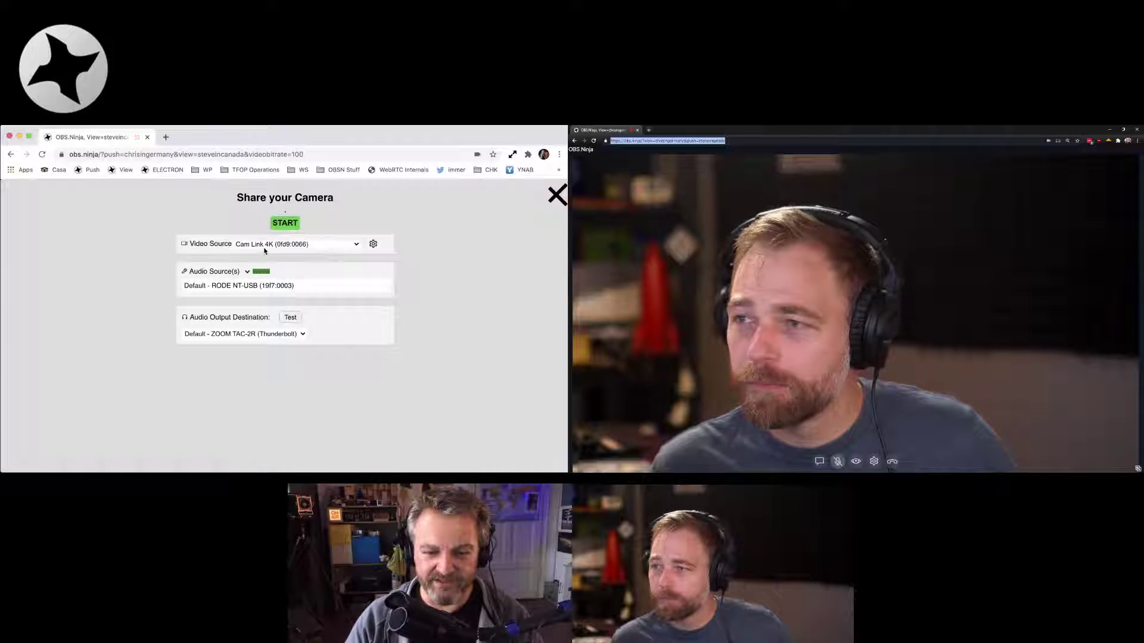
left_click(266, 245)
left_click(267, 253)
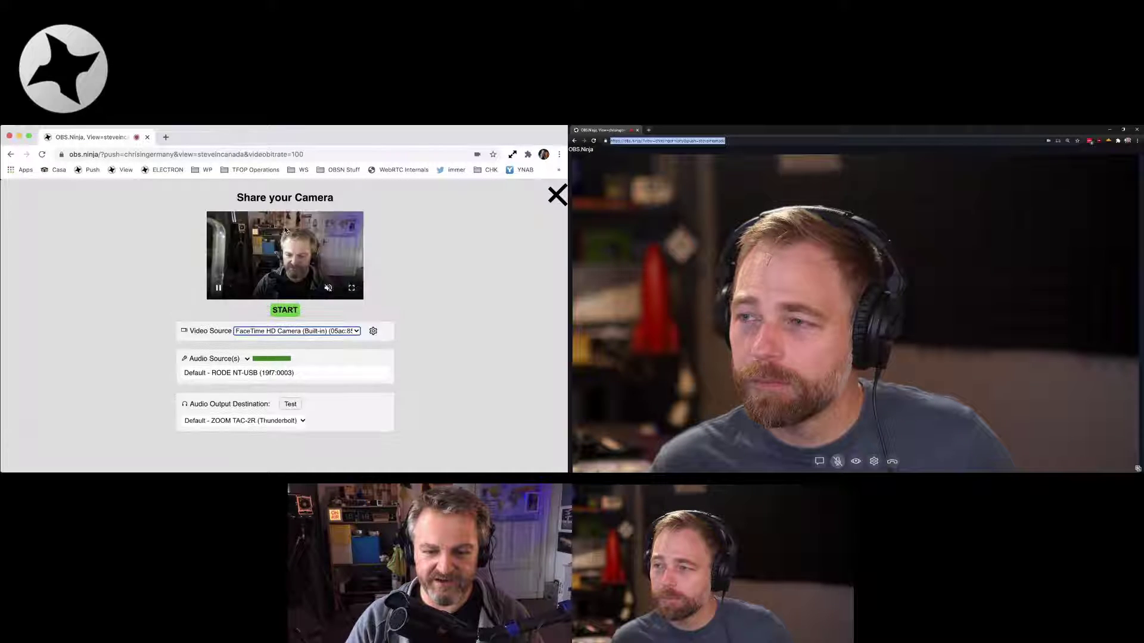
left_click(285, 310)
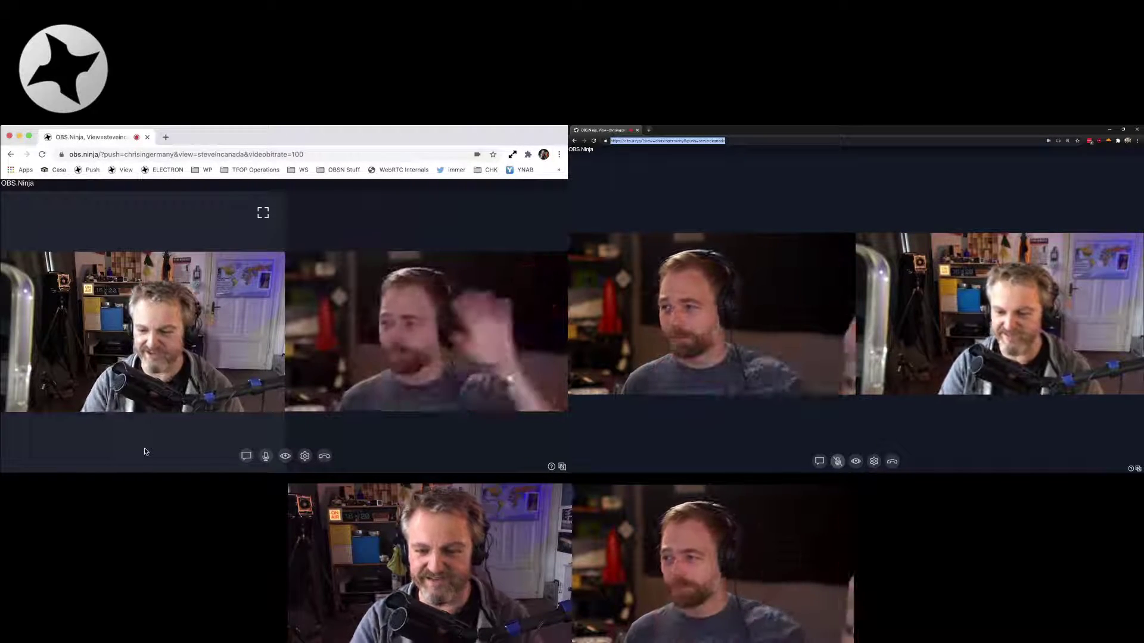
Change the left link's videobitrate from 100 to 3000 and reload the page
left_click(296, 155)
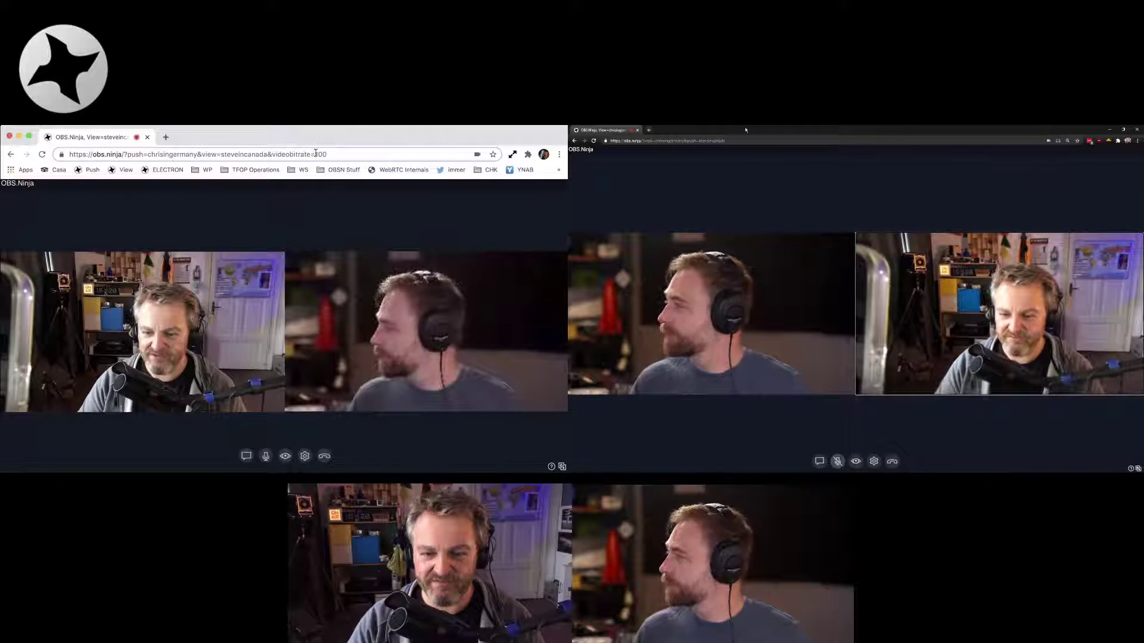
left_click_drag(315, 154, 356, 154)
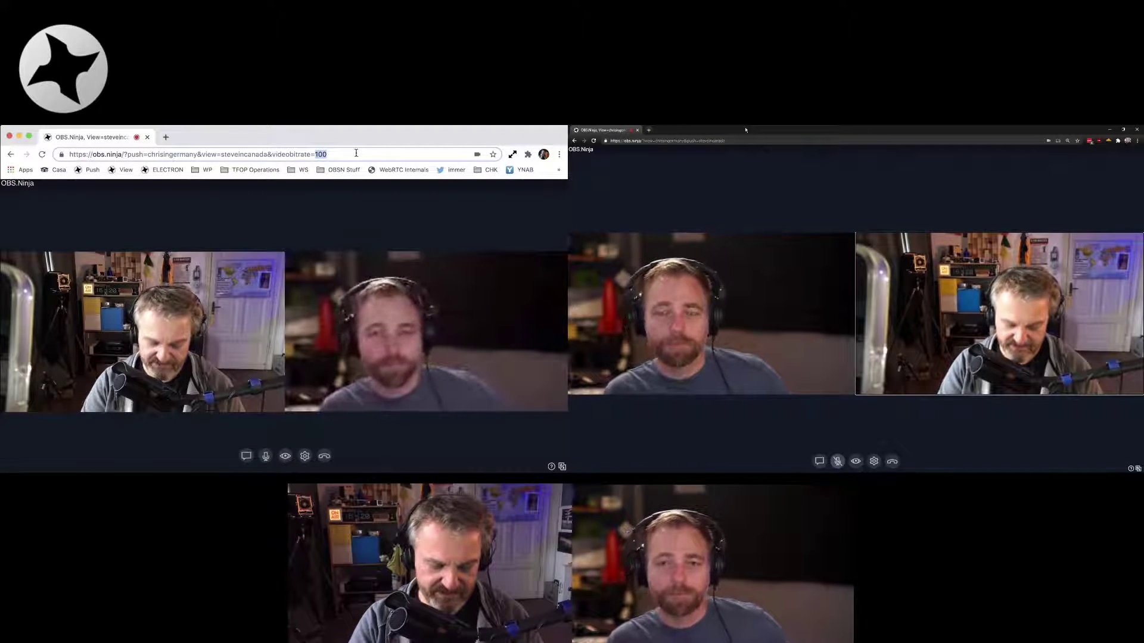
type("3000")
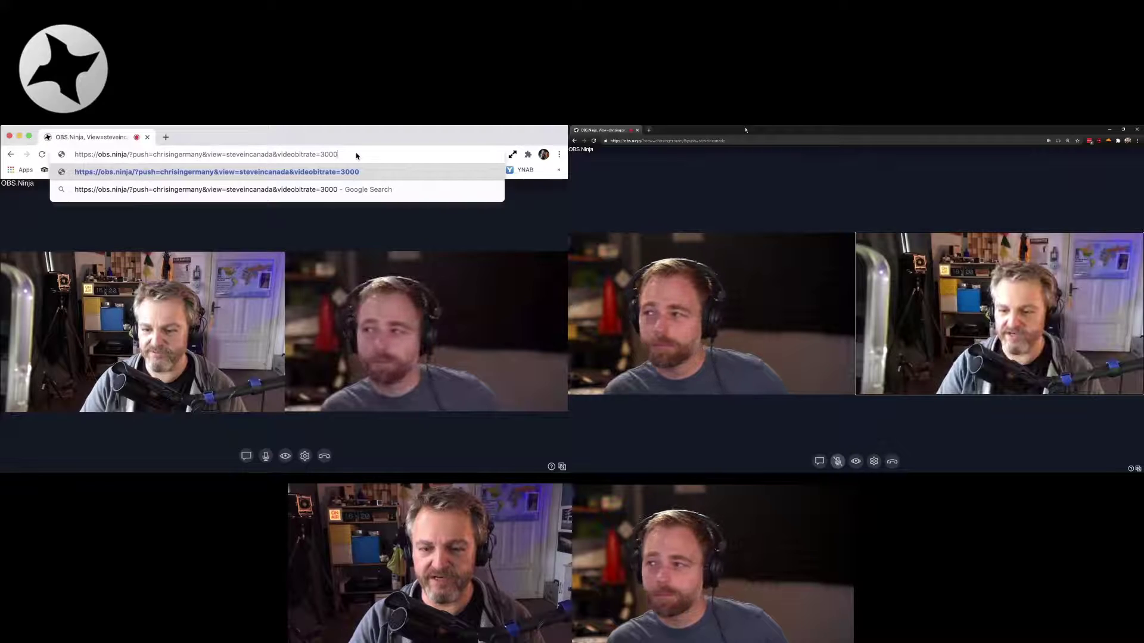
key("Return")
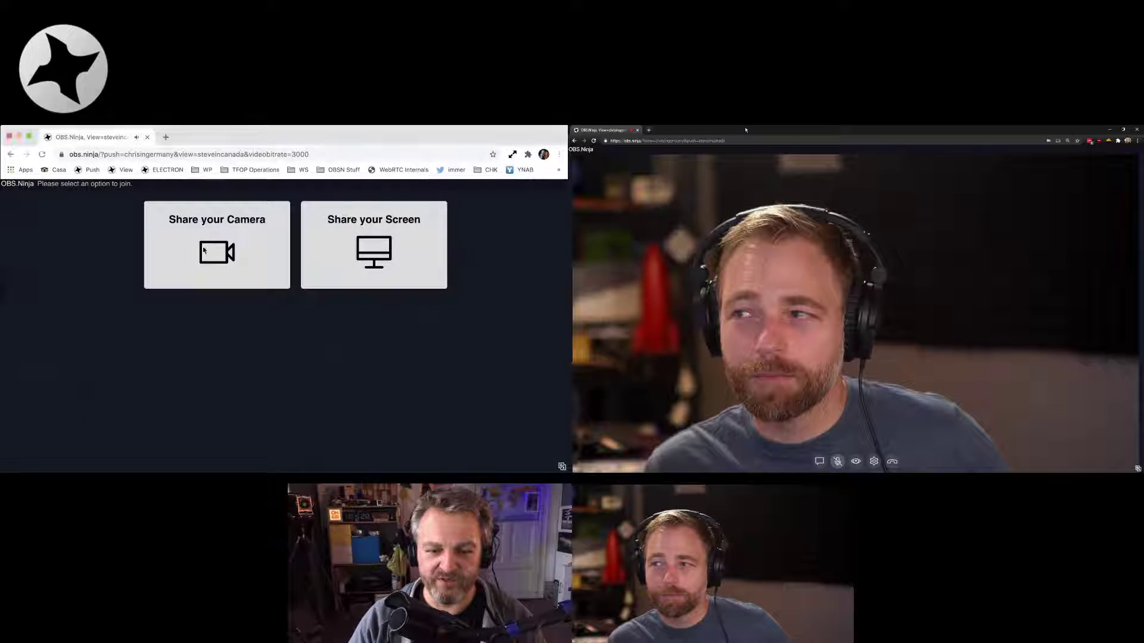
Rejoin by sharing the FaceTime HD Camera and starting the stream
left_click(209, 252)
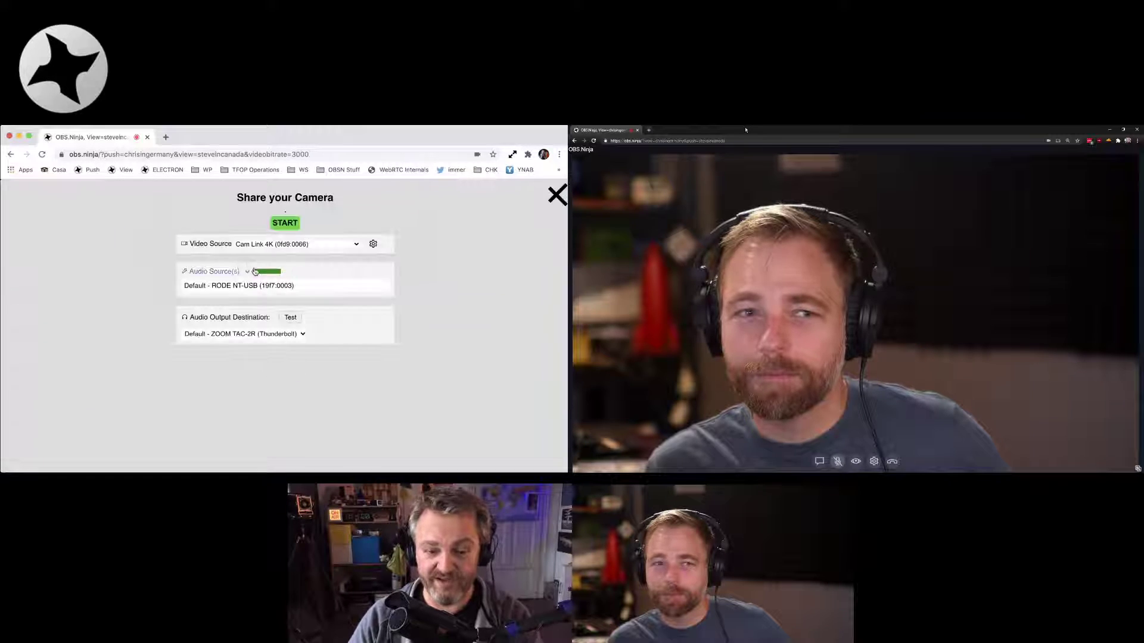
left_click(285, 244)
left_click(284, 257)
left_click(284, 309)
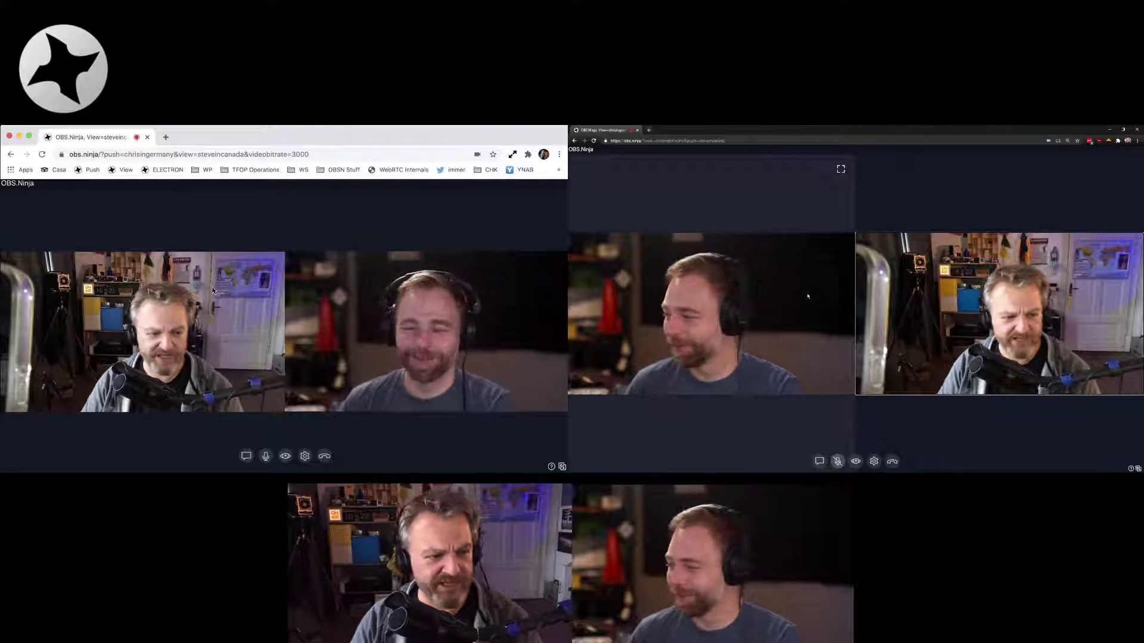
Switch to the notes window listing URL parameters such as &audiobitrate and browser source
key("super+Tab")
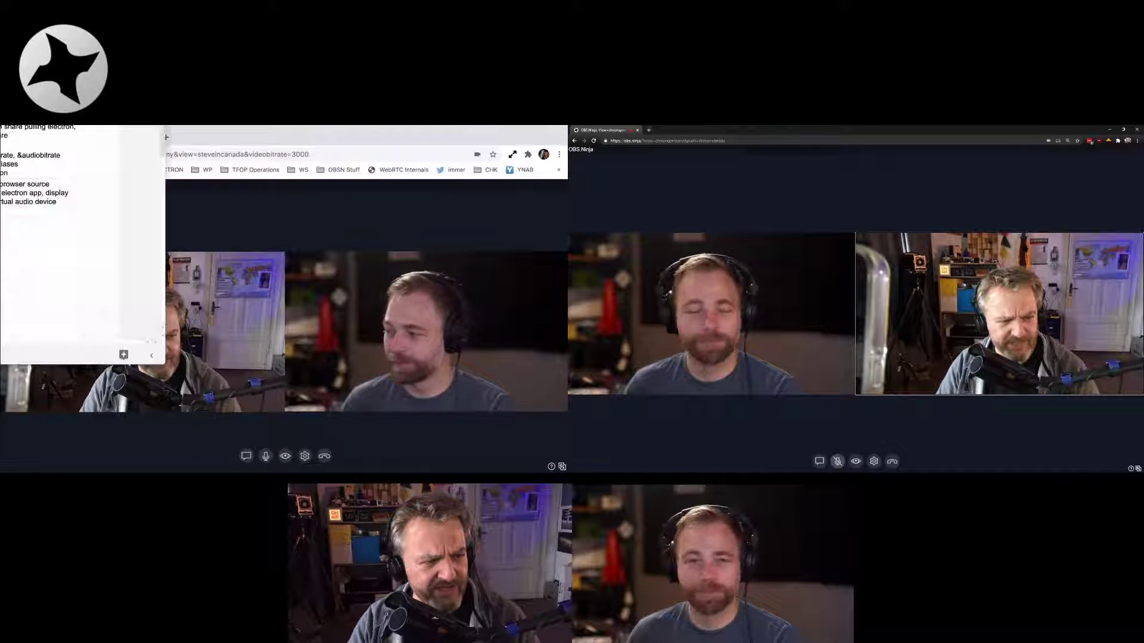